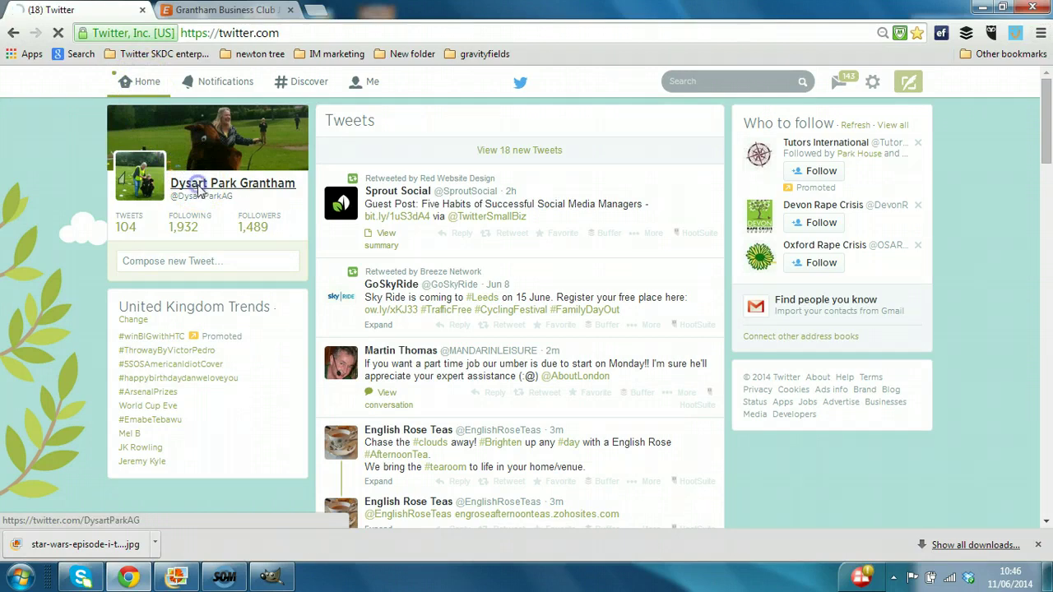
From the profile, open Dysart Park Grantham's Lists page showing the subscribed 'social media course' list
left_click(200, 190)
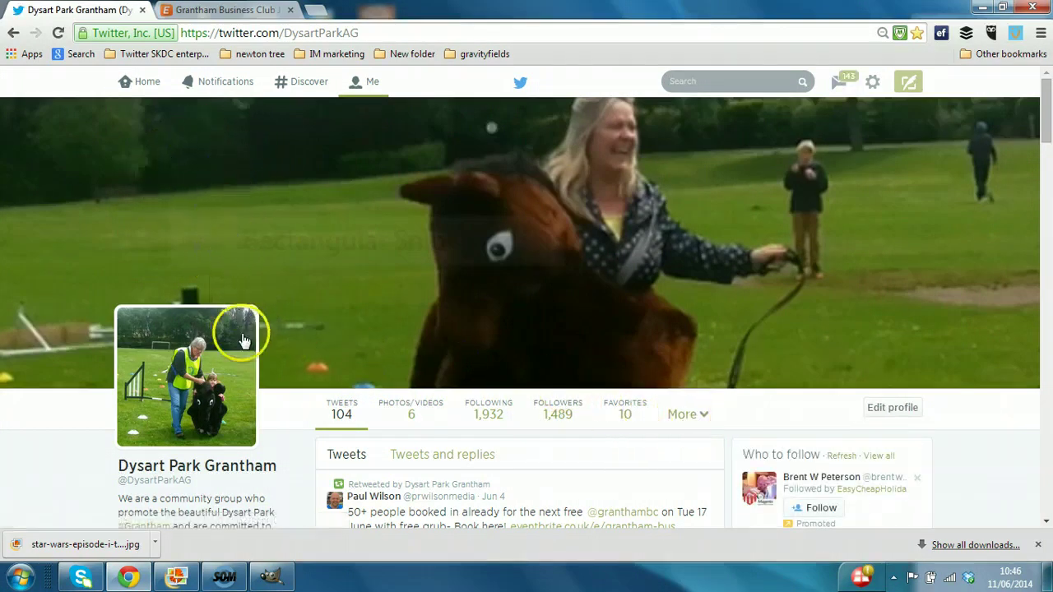
left_click(705, 418)
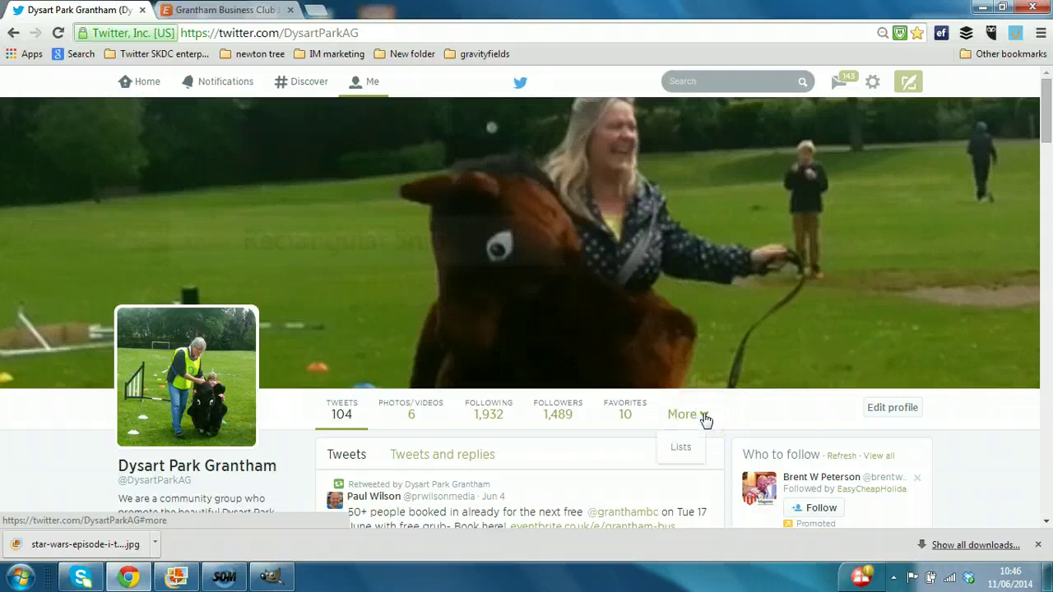
left_click(684, 451)
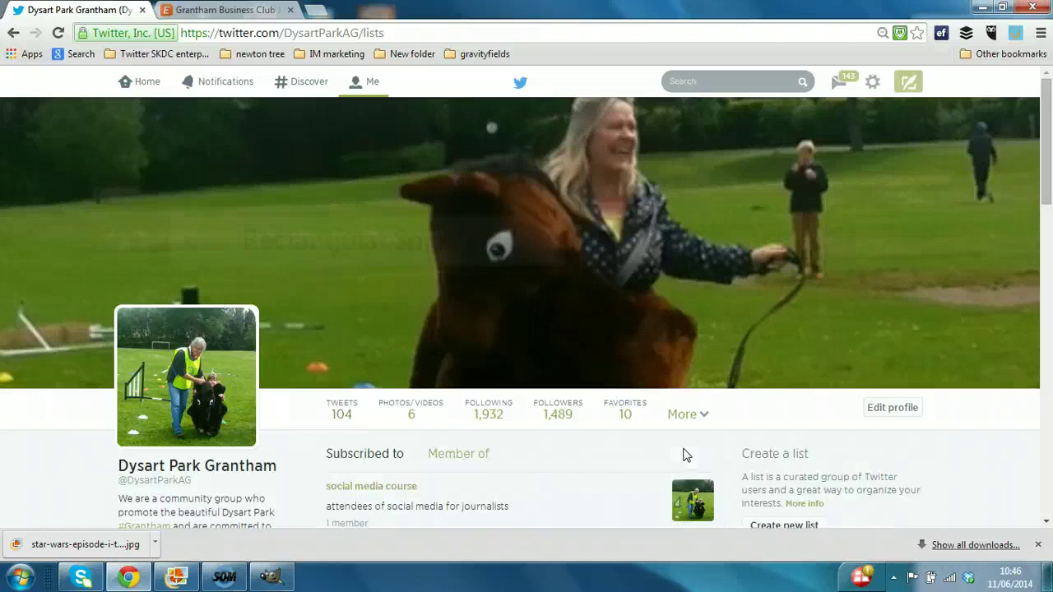
left_click(776, 378)
left_click_drag(1043, 115, 1044, 206)
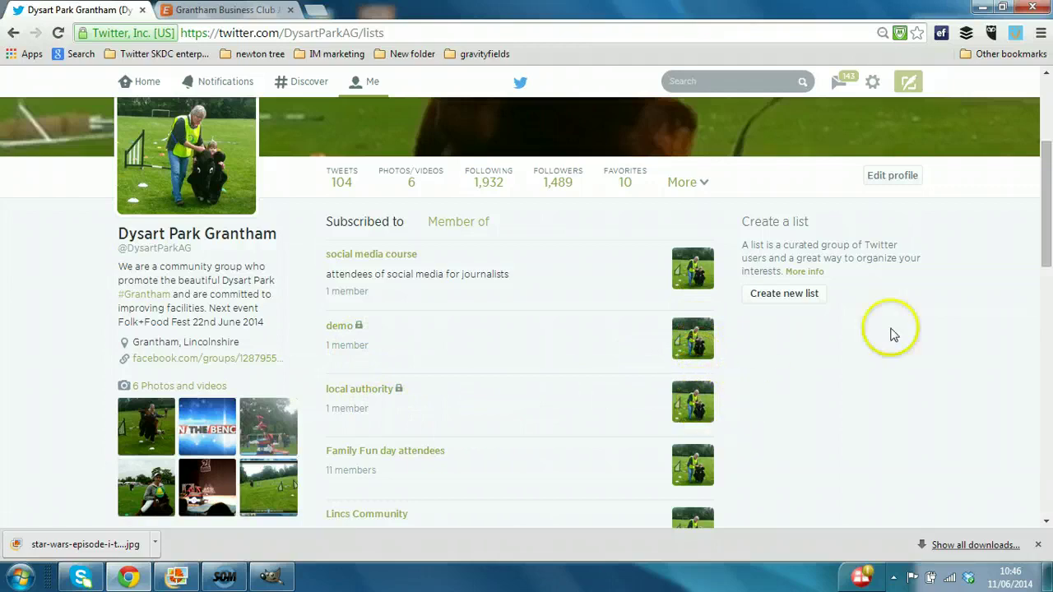
left_click_drag(1045, 170, 1048, 360)
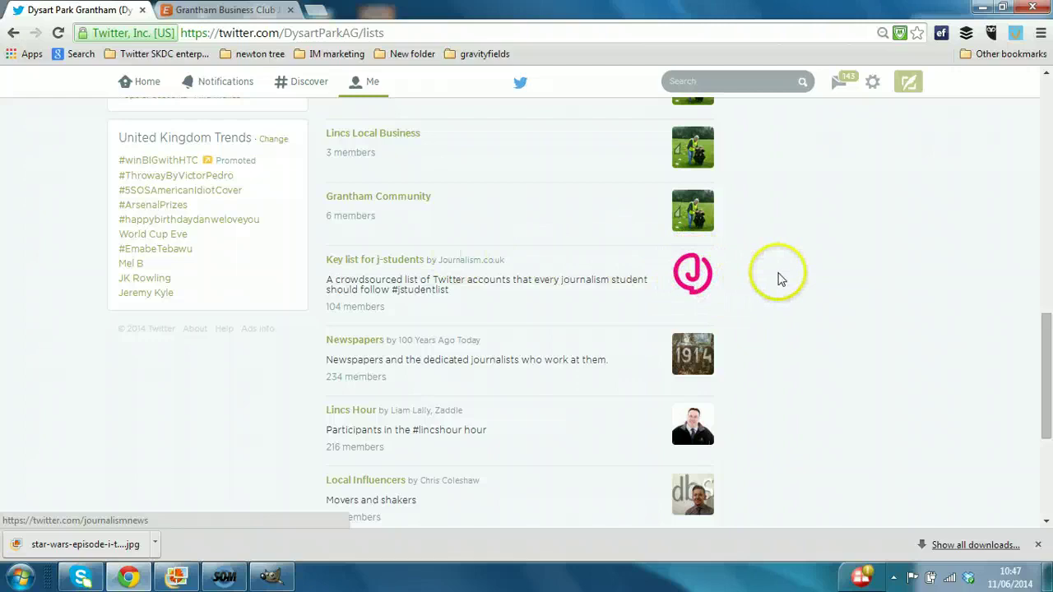
left_click_drag(1045, 331, 1013, 314)
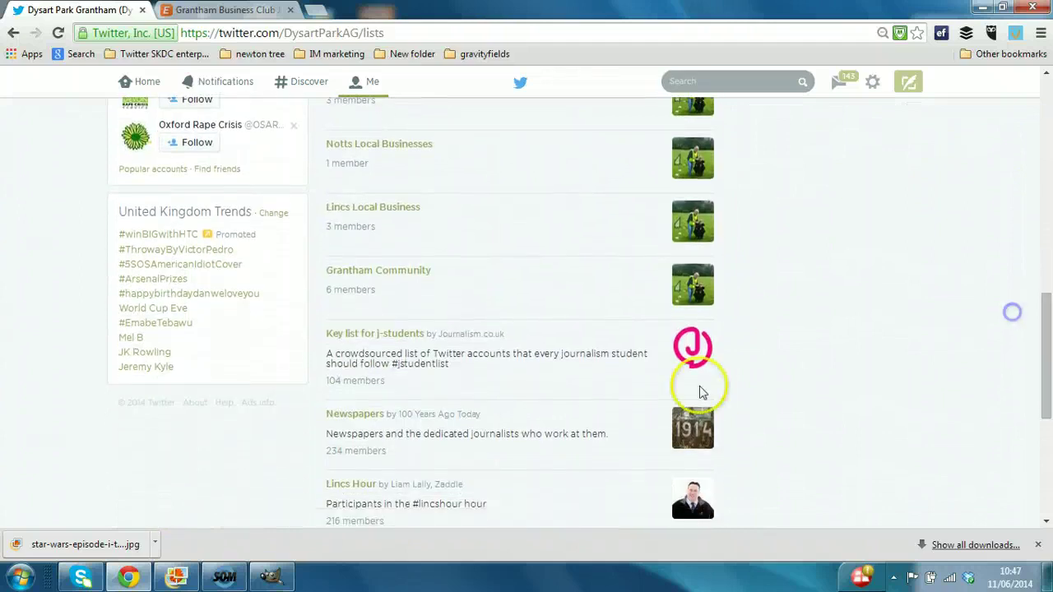
Subscribe to Journalism.co.uk's social-media-journalism list, then return to the home timeline
left_click(698, 353)
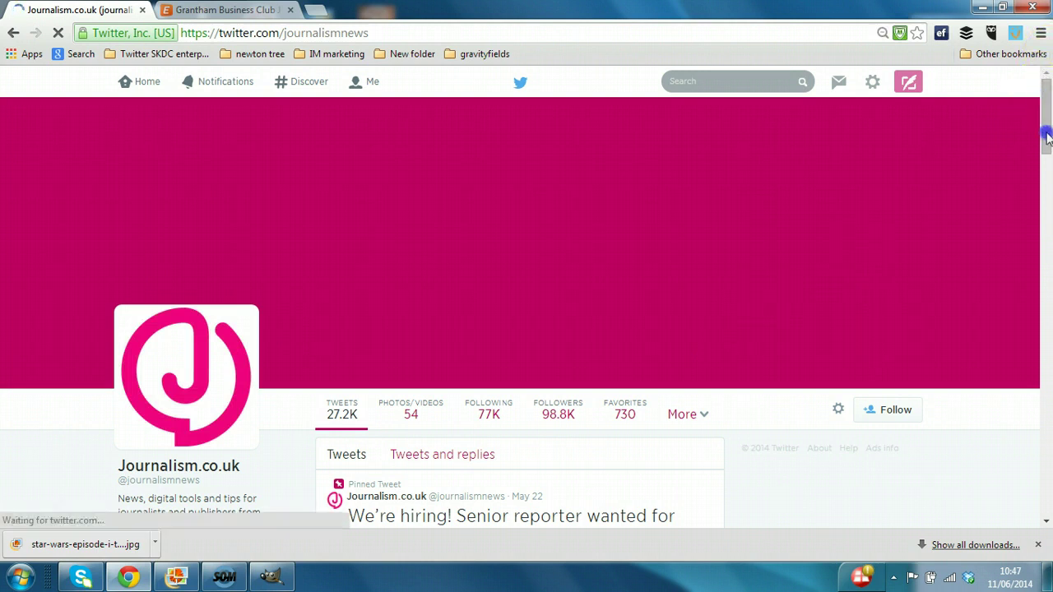
left_click(705, 418)
left_click(685, 447)
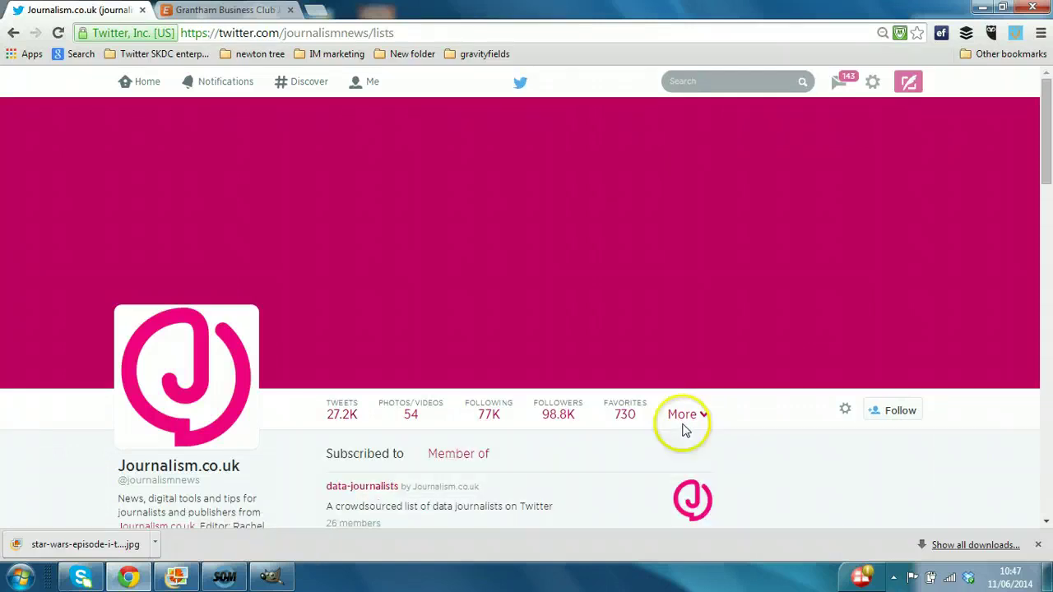
left_click_drag(1043, 130, 1046, 214)
left_click(415, 288)
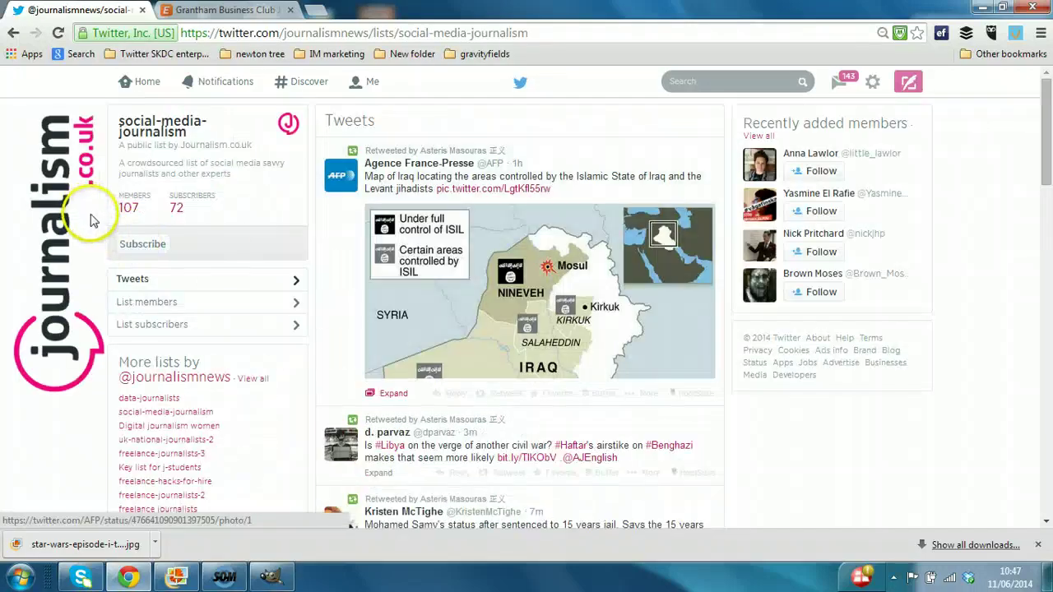
left_click(142, 245)
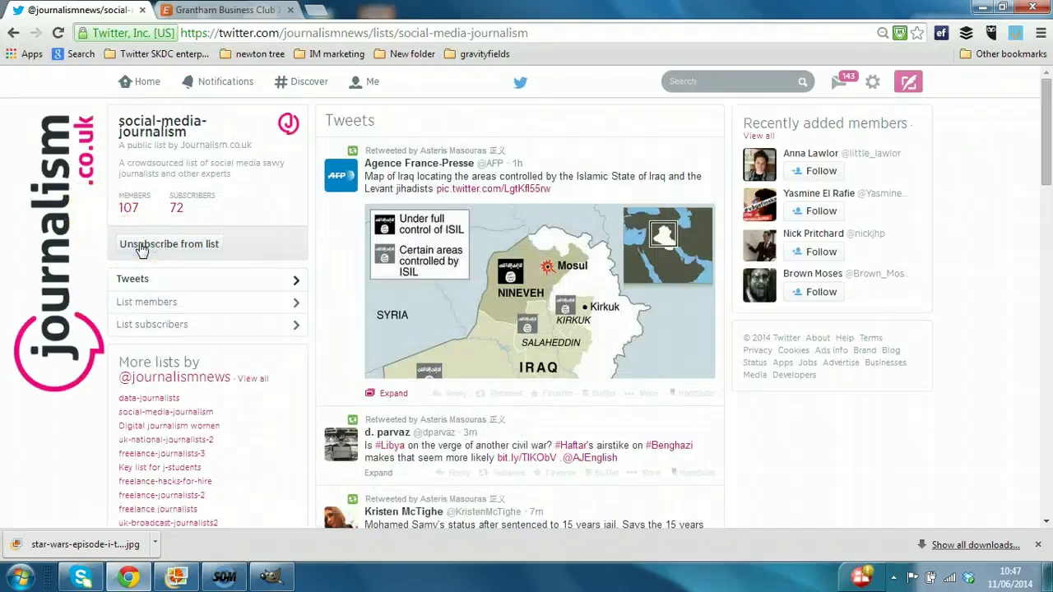
left_click(143, 86)
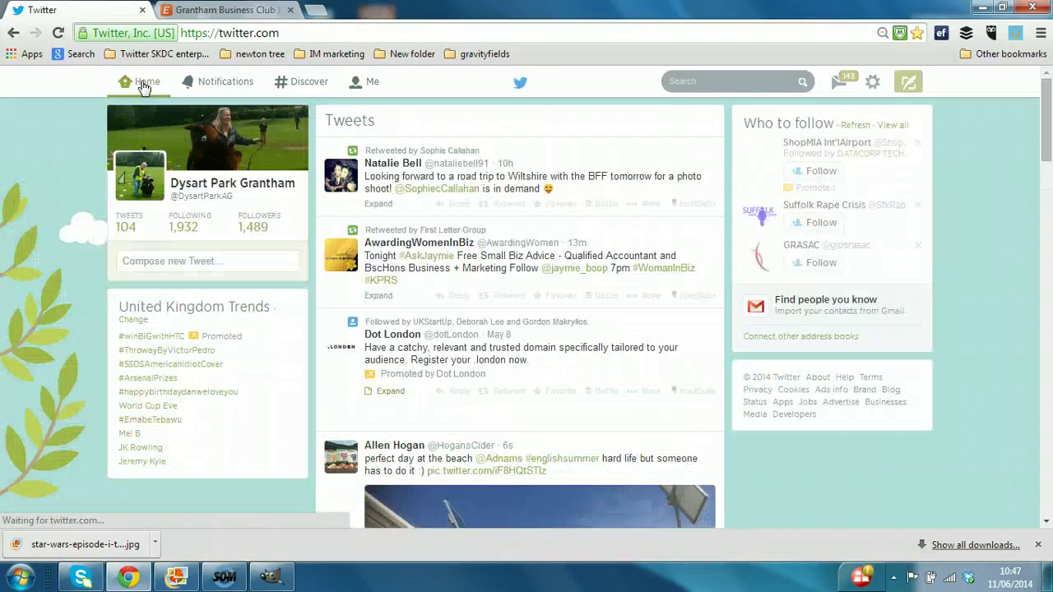
Open the subscribed social-media-journalism list from the account's Lists page (107 members, 73 subscribers)
left_click(250, 182)
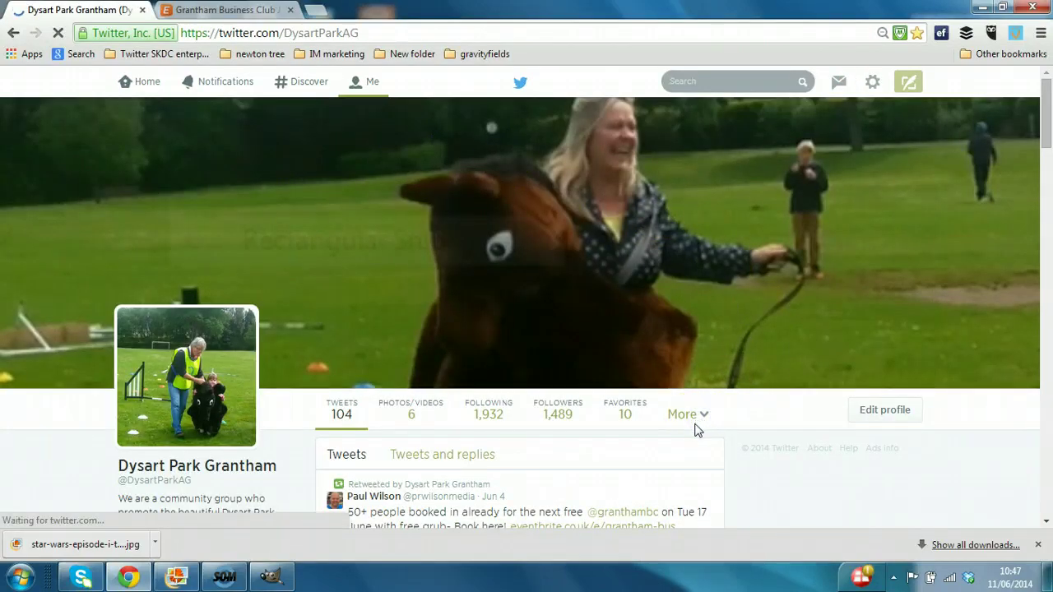
left_click(701, 423)
left_click(686, 452)
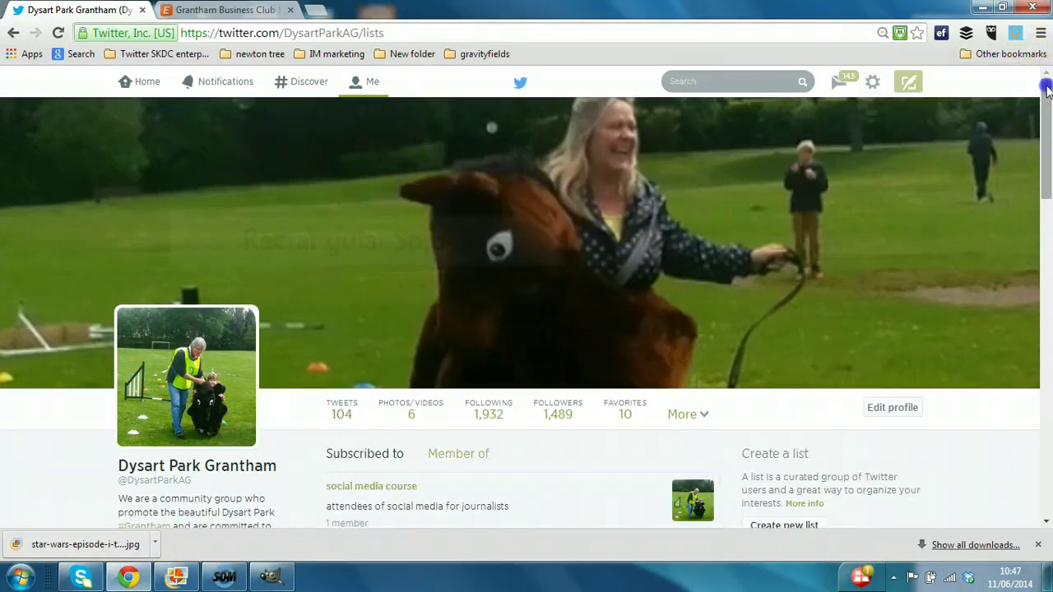
left_click_drag(1047, 88, 1028, 289)
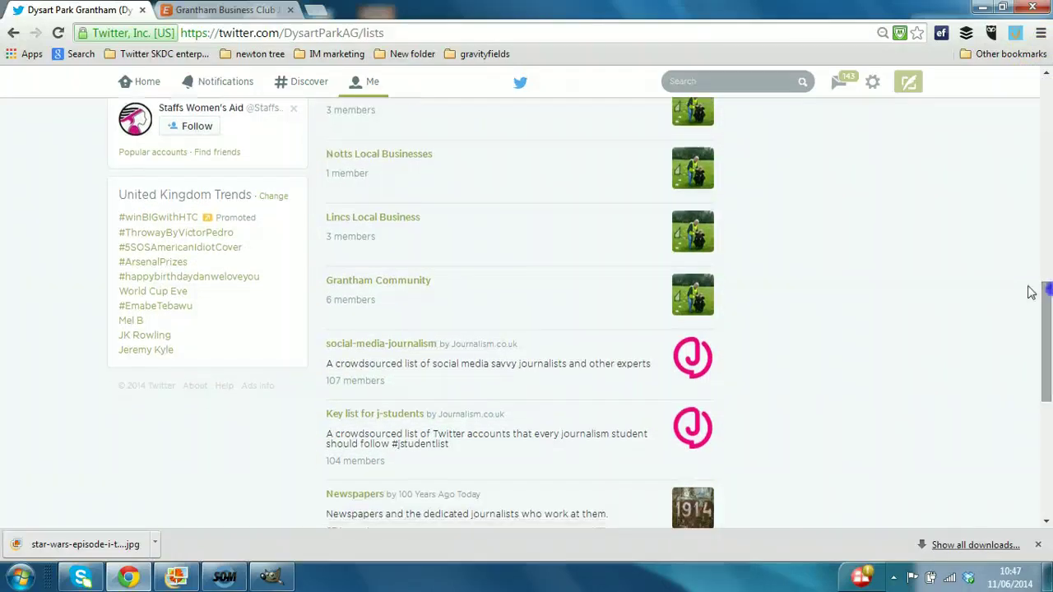
left_click(394, 345)
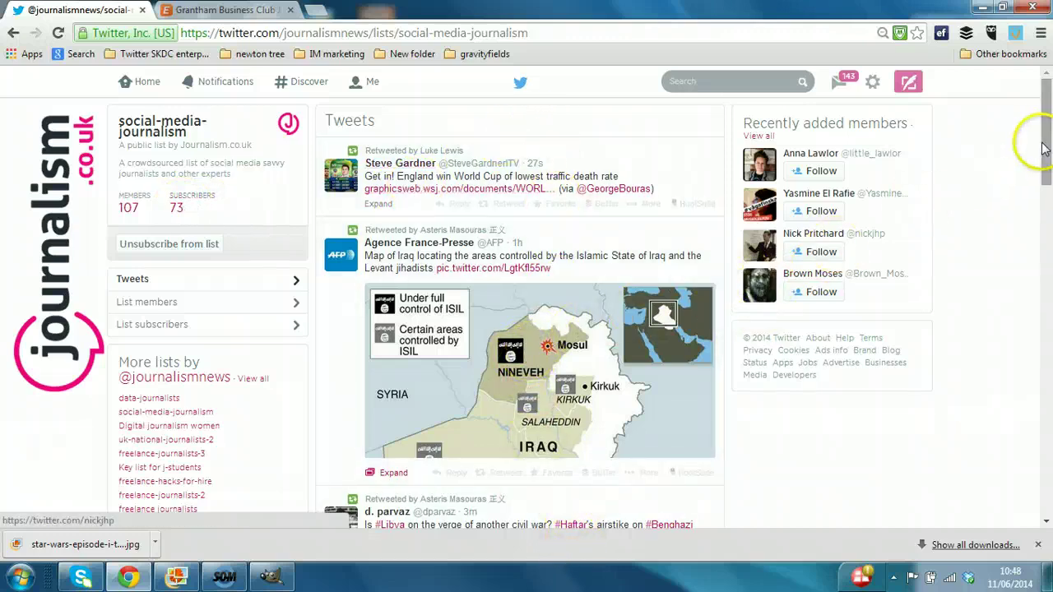
left_click_drag(1046, 153, 1020, 99)
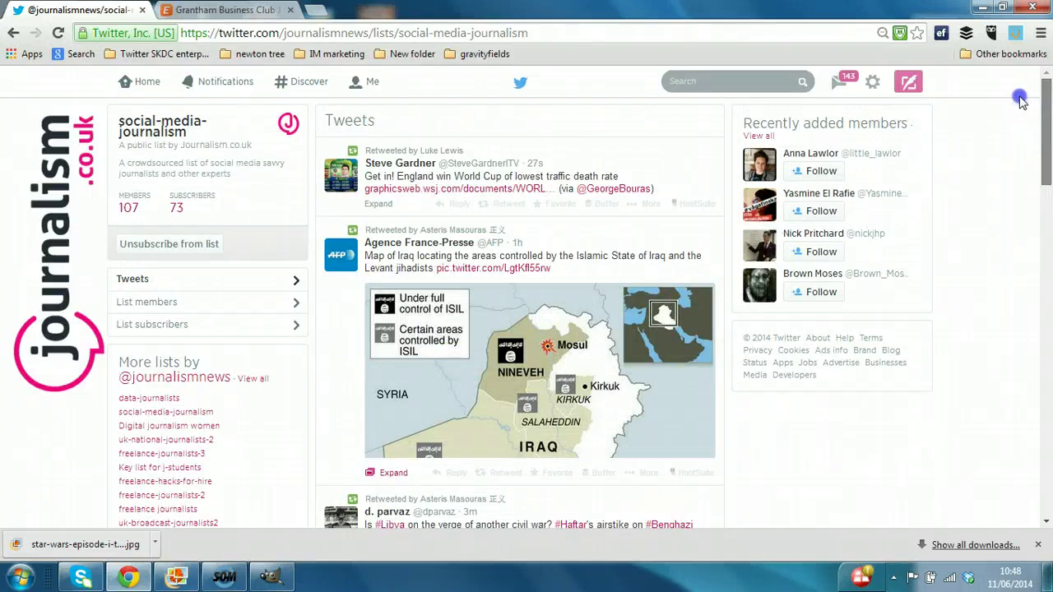
Go back to the account's Lists and show the Member of lists, such as Lincolnshire People
left_click(12, 34)
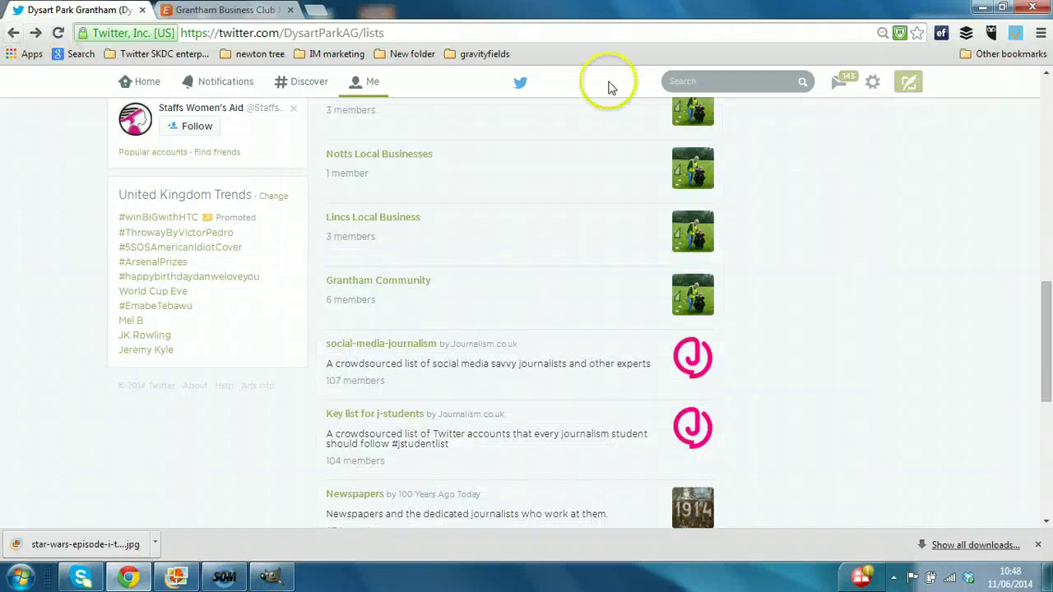
left_click_drag(1041, 302, 999, 138)
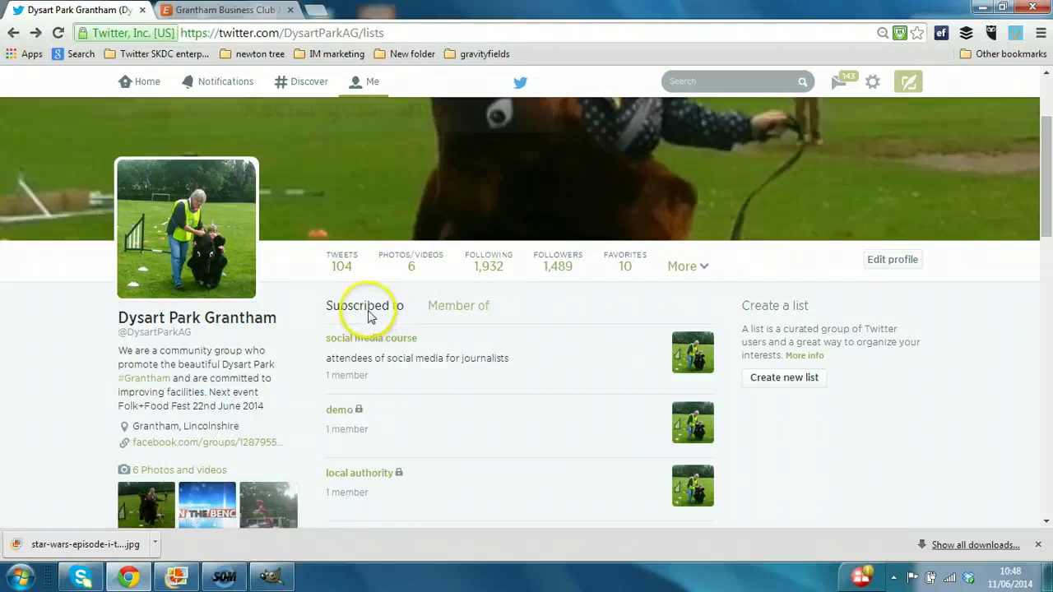
left_click(447, 310)
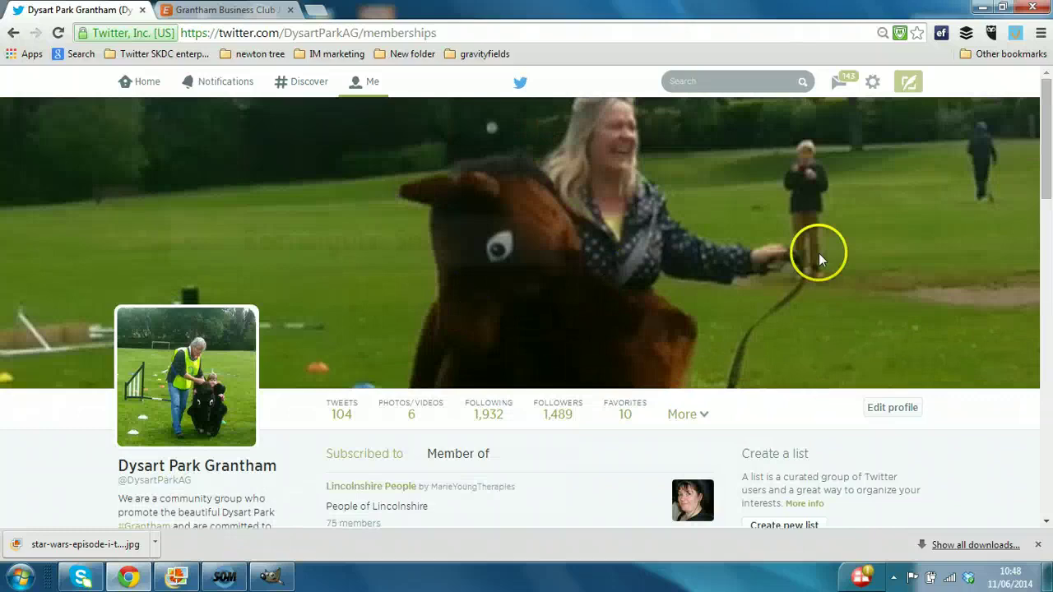
left_click_drag(1048, 148, 1050, 262)
Show the 74 members of the Lincs/EastM Community list
left_click_drag(1050, 279, 1050, 439)
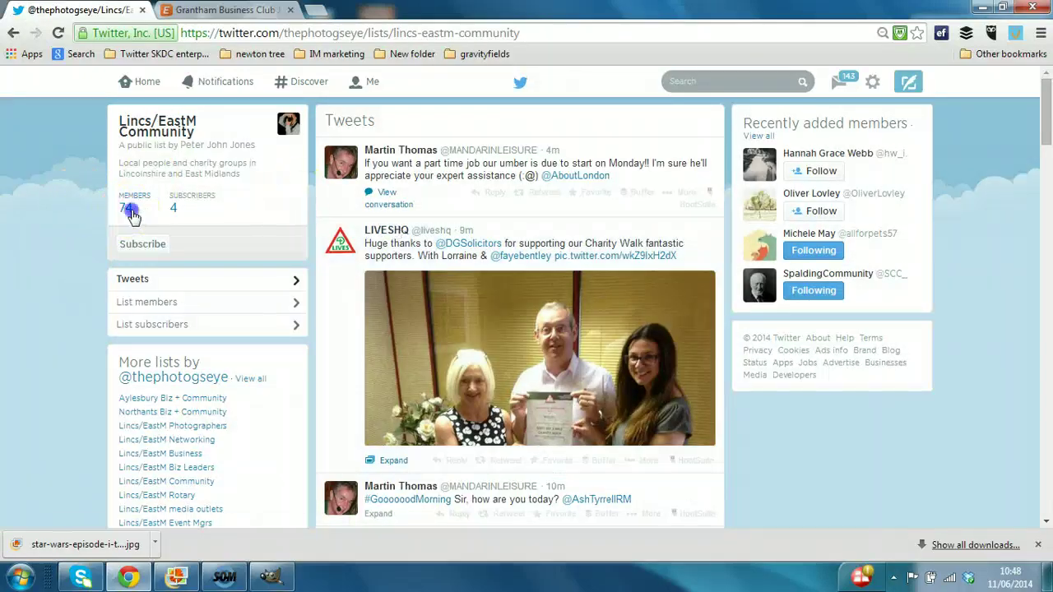
left_click(130, 210)
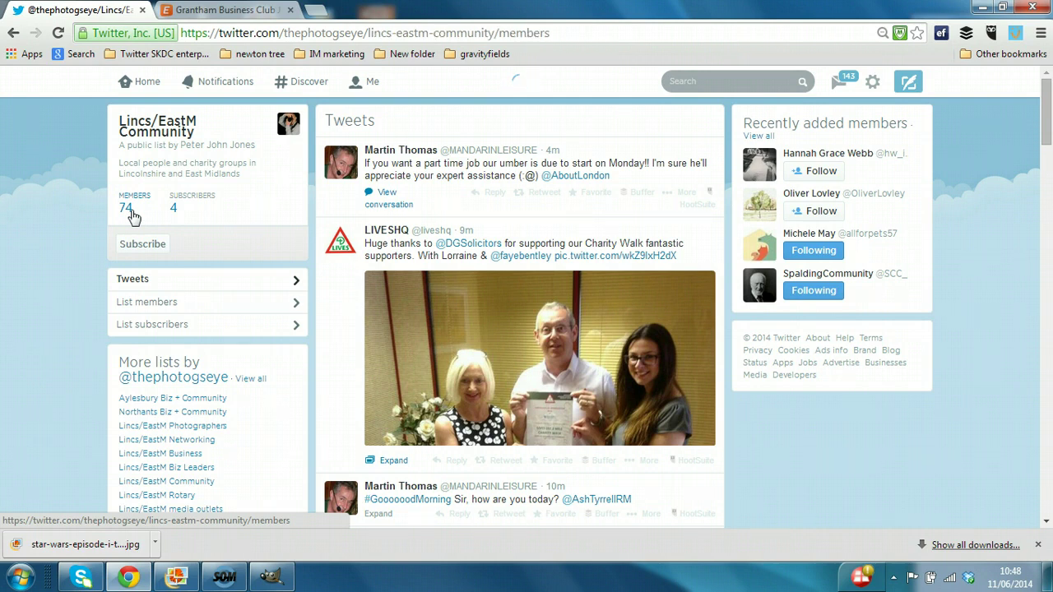
left_click(400, 181)
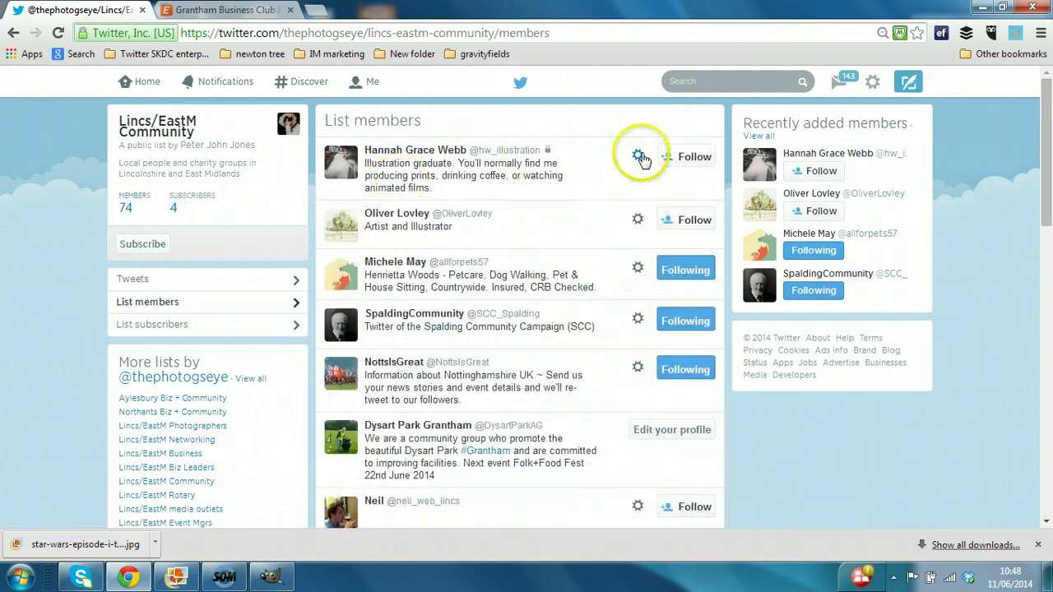
Follow unfollowed members while paging down, including an illustrator, Mid Lincs Ltd and a media student
left_click(698, 221)
left_click(691, 507)
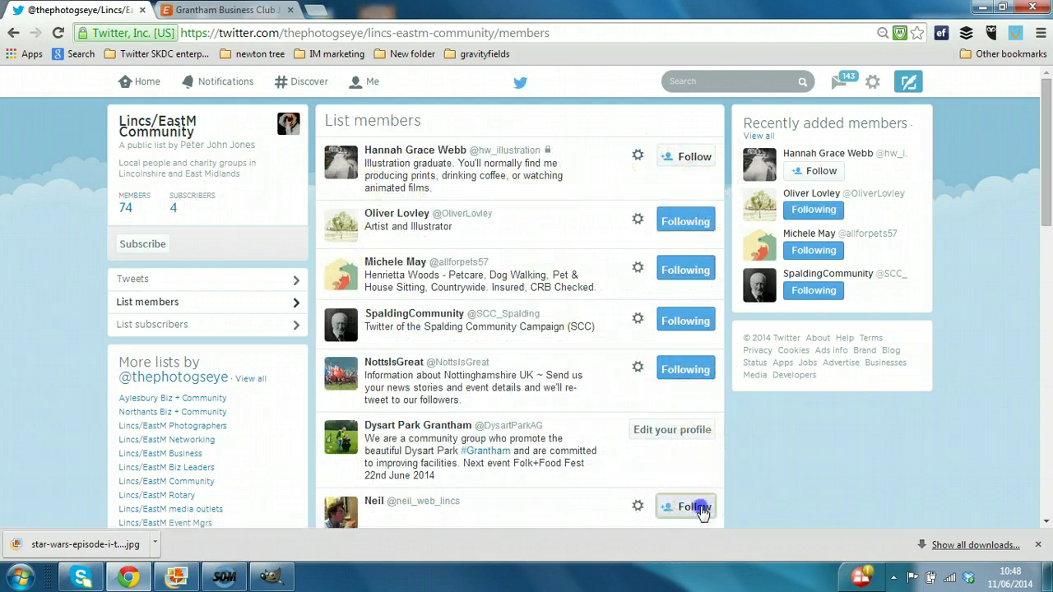
left_click(1045, 385)
left_click(702, 438)
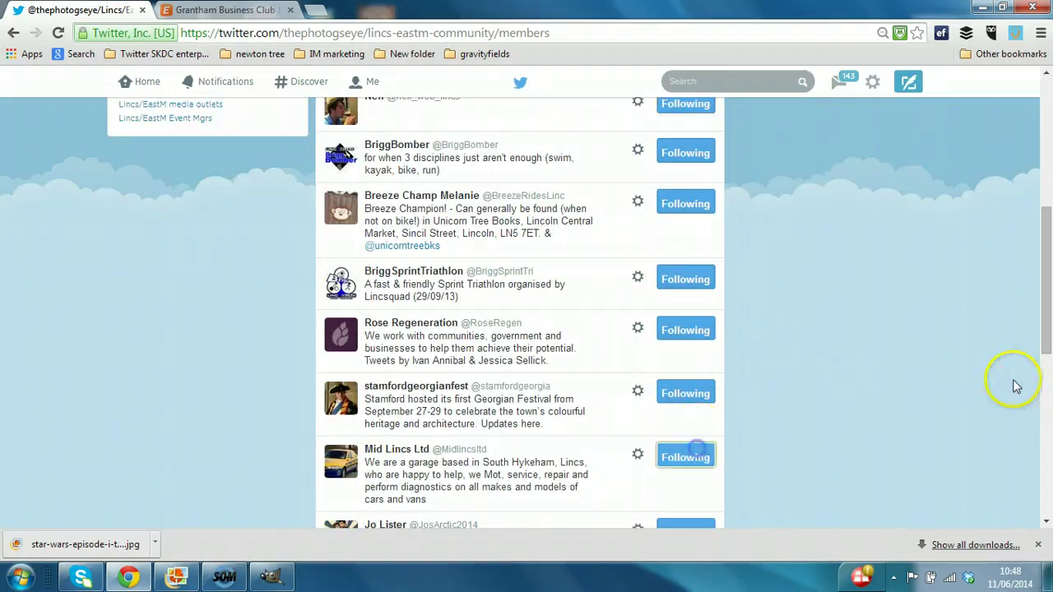
left_click(1045, 383)
left_click(706, 264)
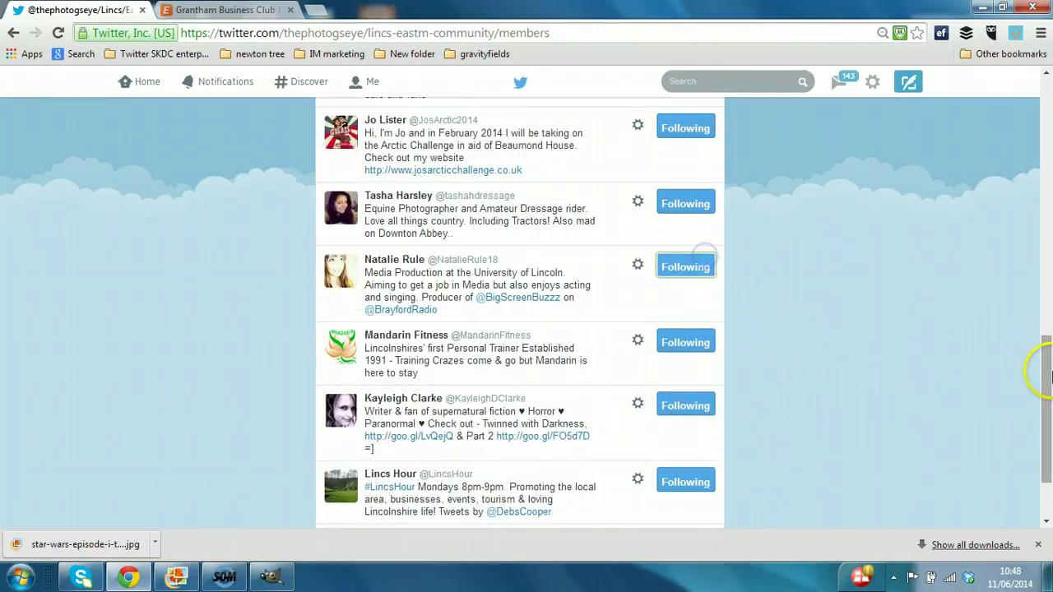
left_click(1047, 489)
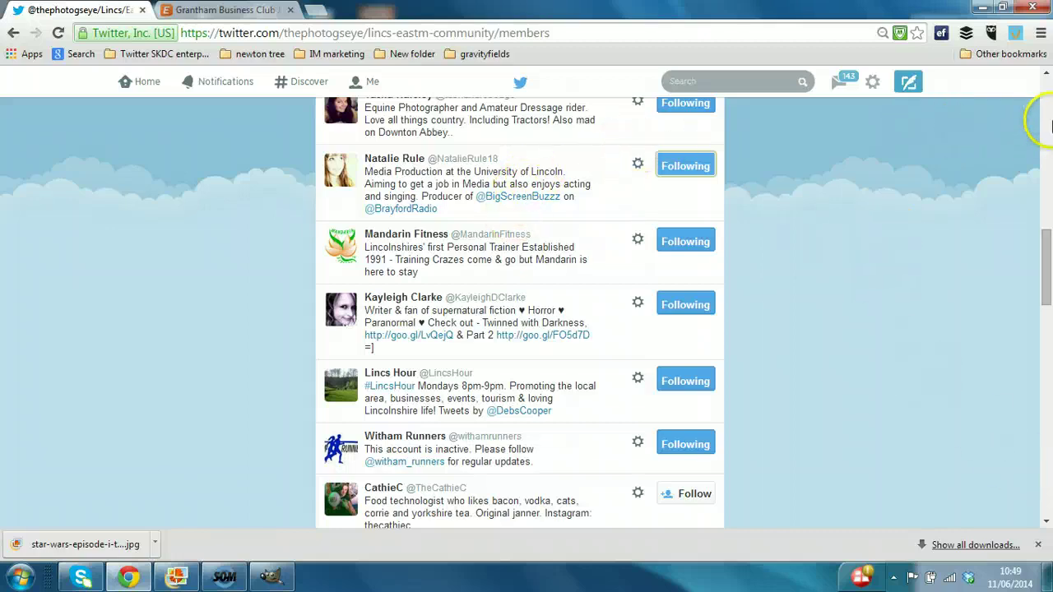
Search people for 'granthamjou' and open the GranthamJournal account's full profile page
left_click_drag(1046, 243, 1000, 53)
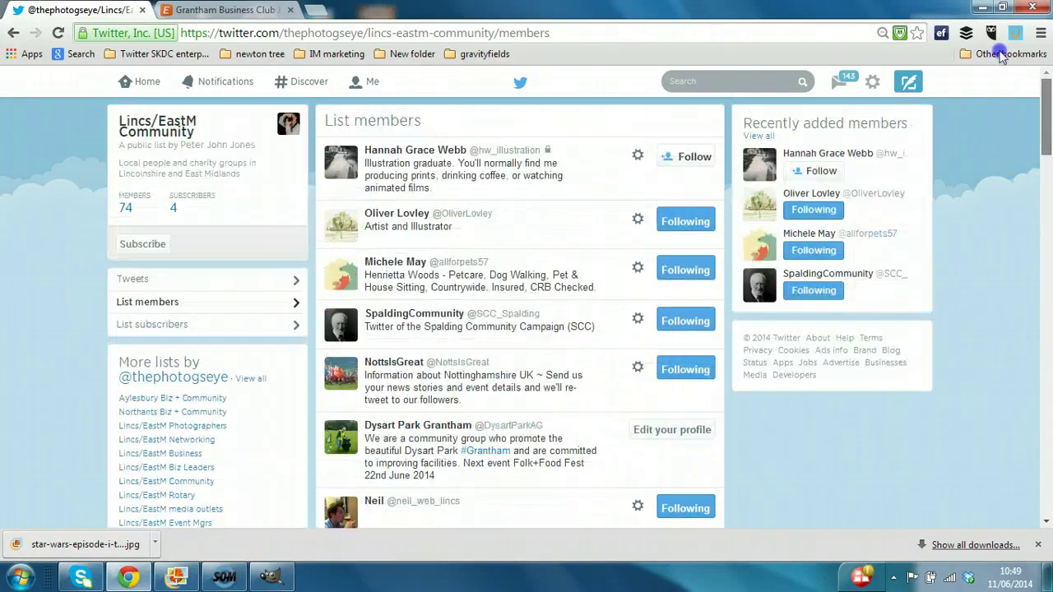
left_click(691, 84)
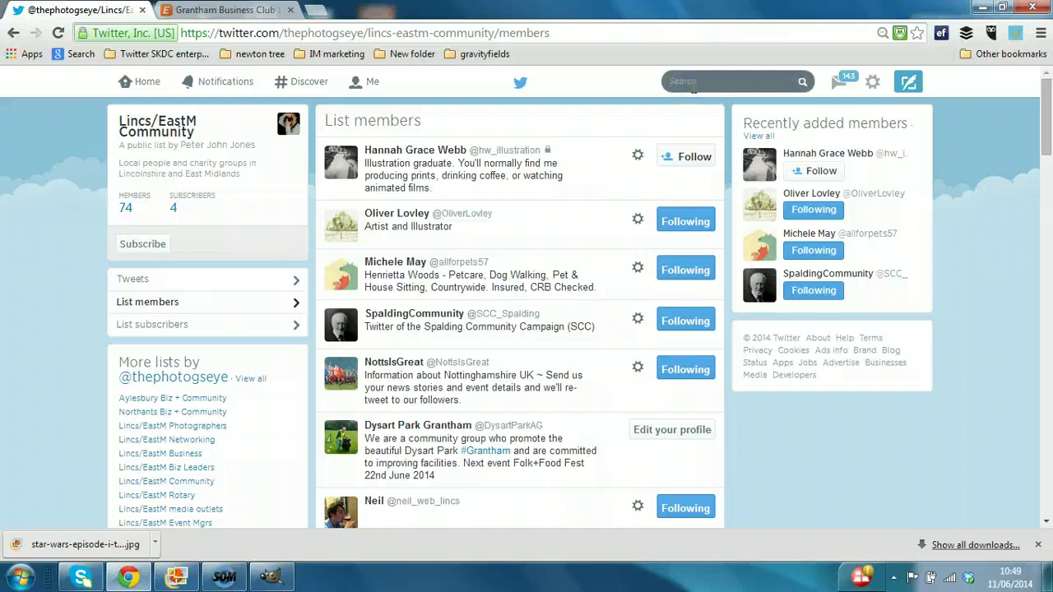
type("granthamjournal")
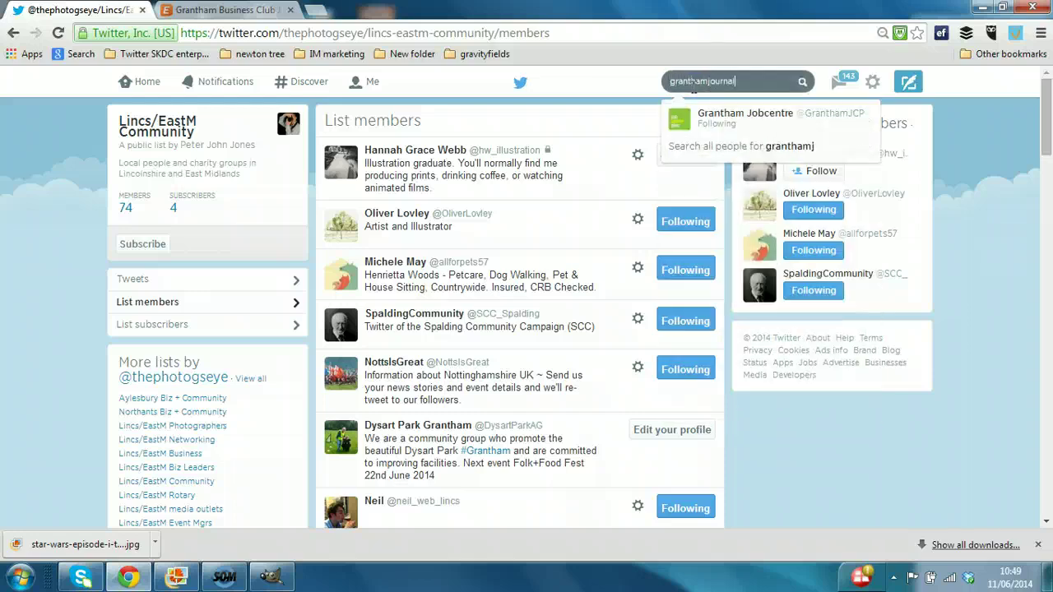
key("Return")
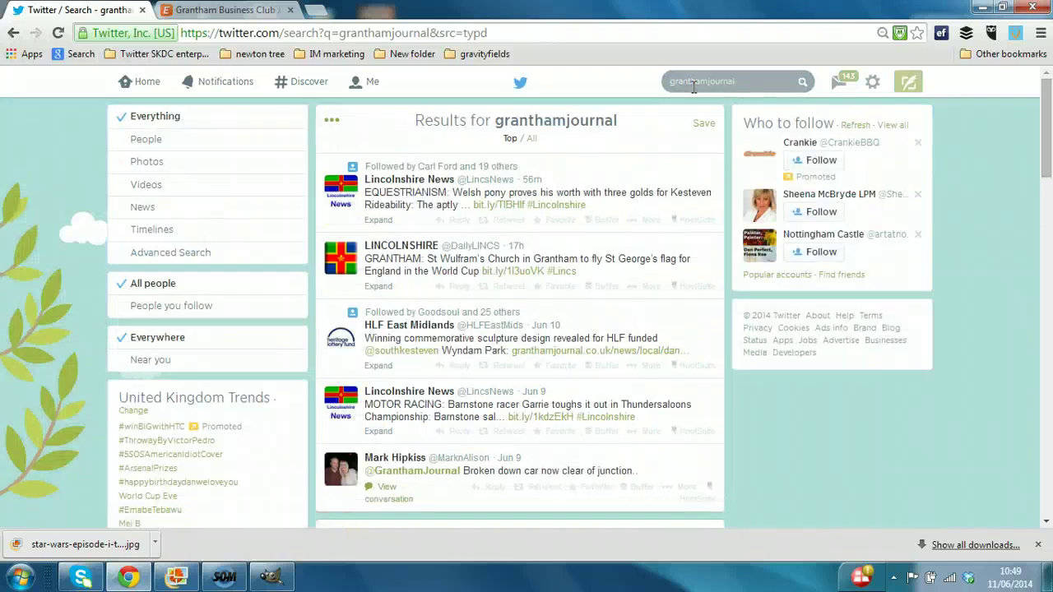
left_click(147, 140)
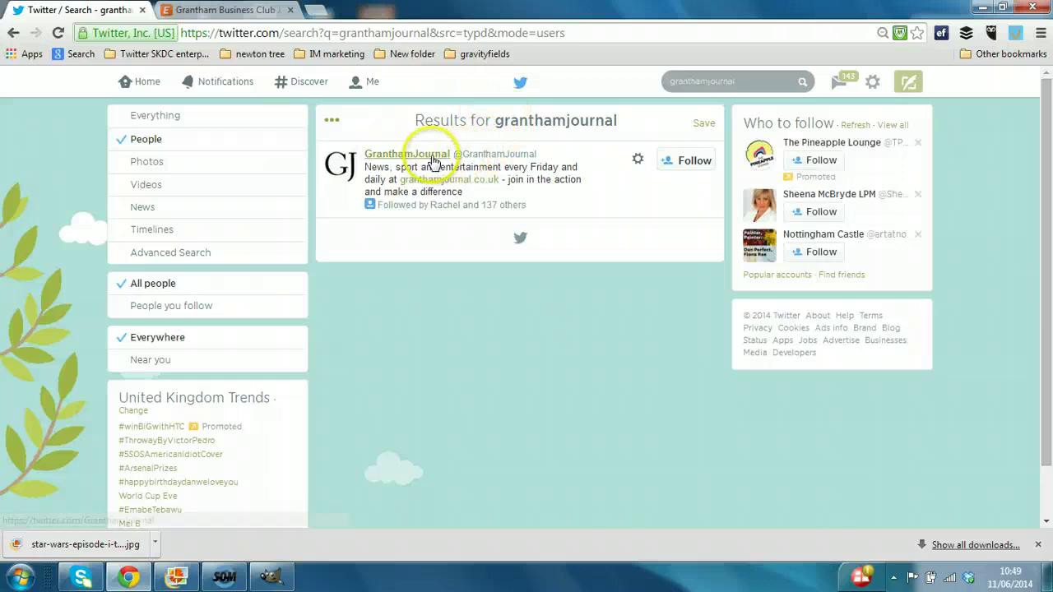
left_click(434, 156)
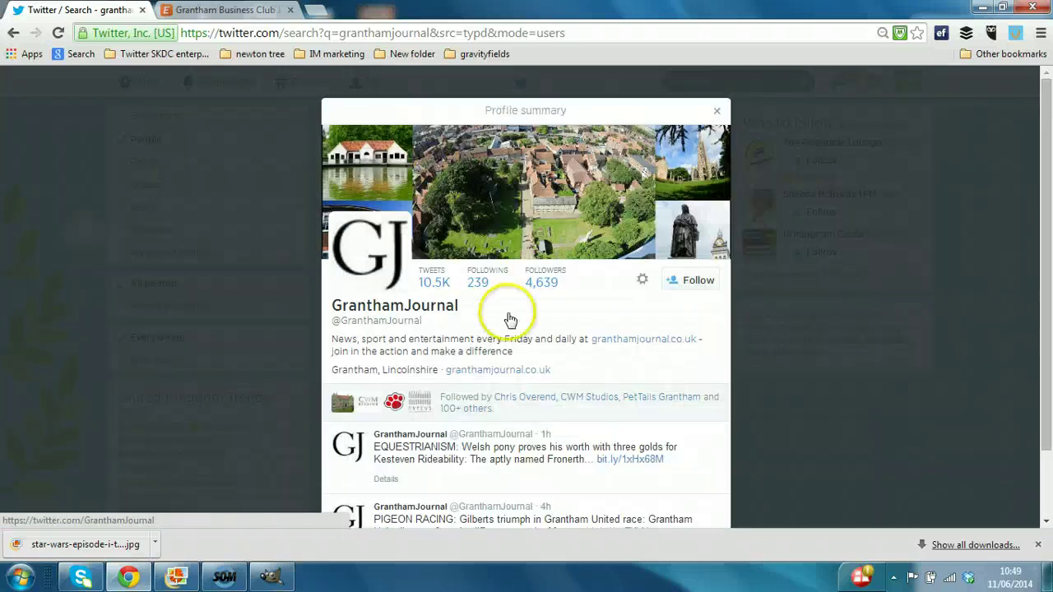
left_click(395, 313)
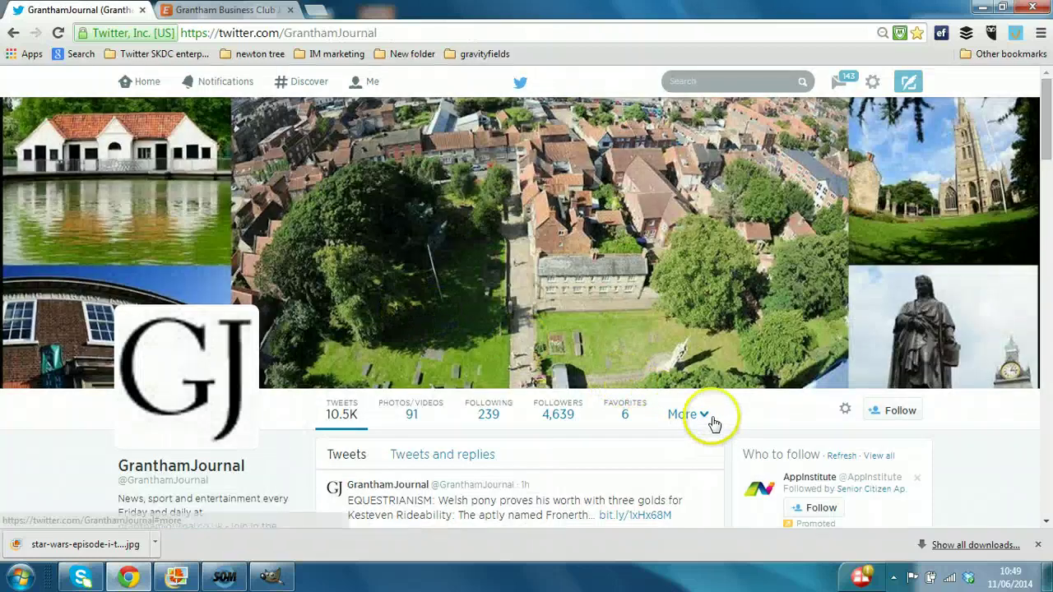
Browse GranthamJournal's Member of lists: Media, Lincolnshire News, Local papers and Grantham Community
left_click(707, 414)
left_click(683, 457)
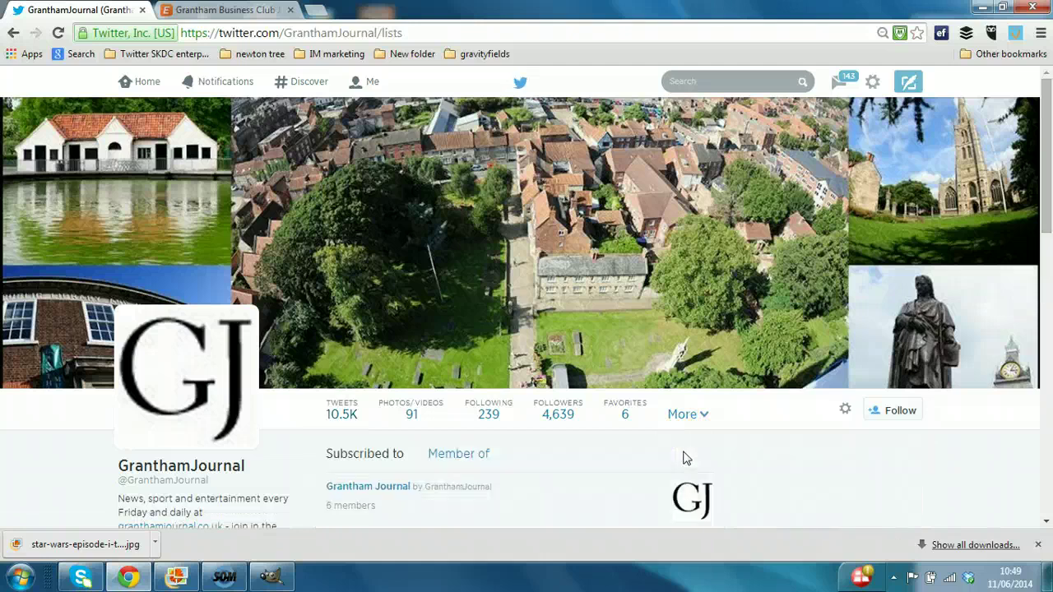
left_click_drag(1047, 152, 1048, 212)
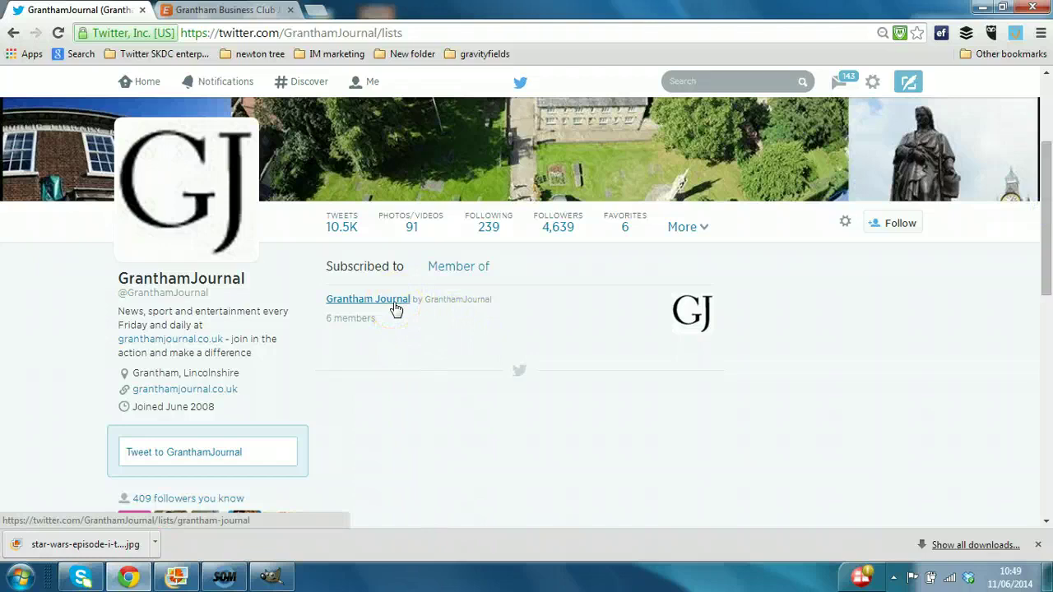
left_click(455, 272)
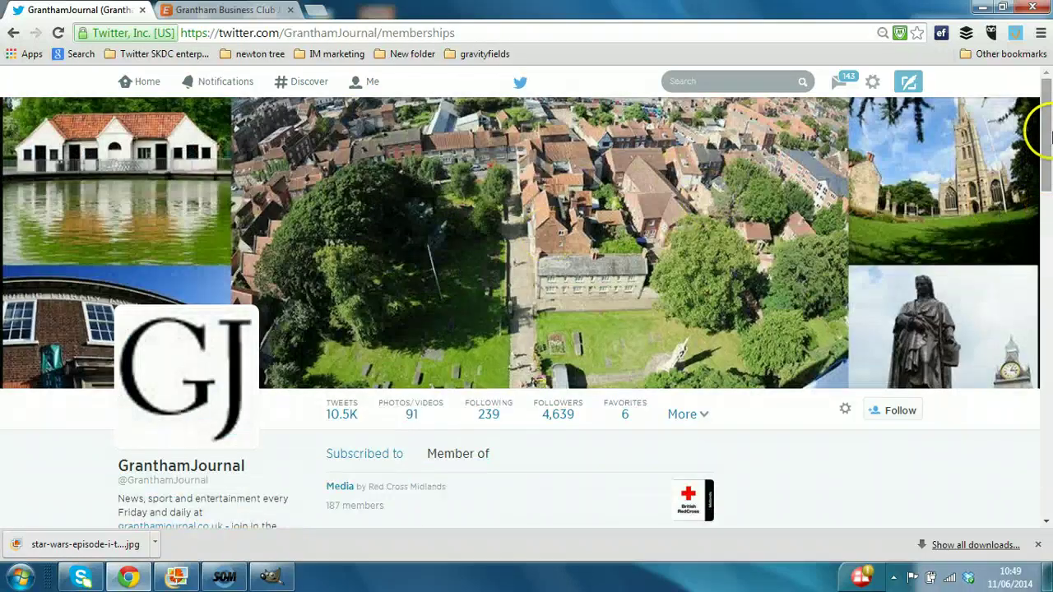
scroll(1046, 175, "down", 1)
left_click_drag(1048, 175, 1050, 422)
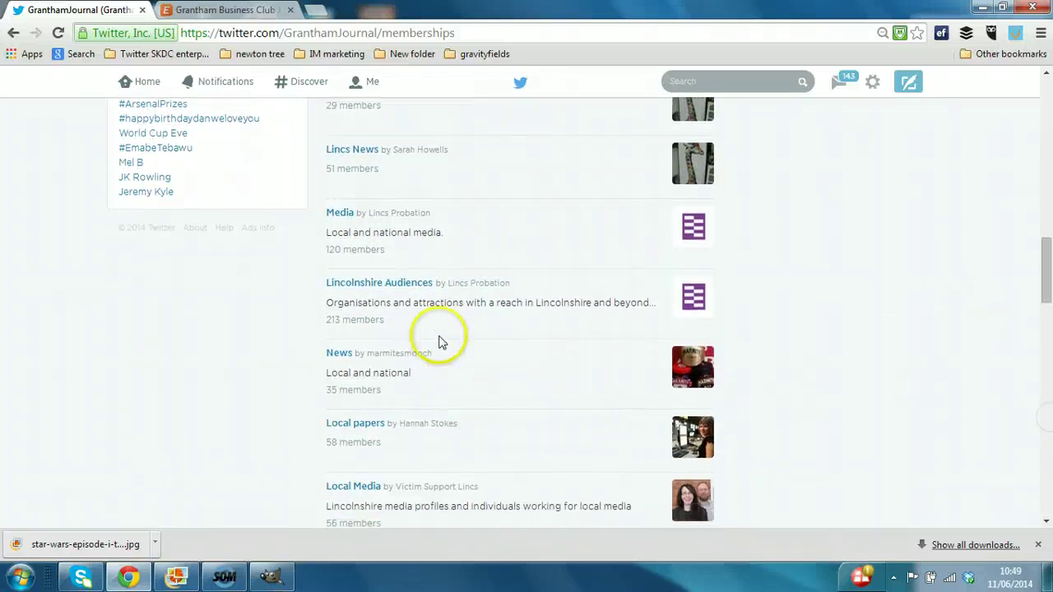
left_click_drag(1049, 286, 1044, 120)
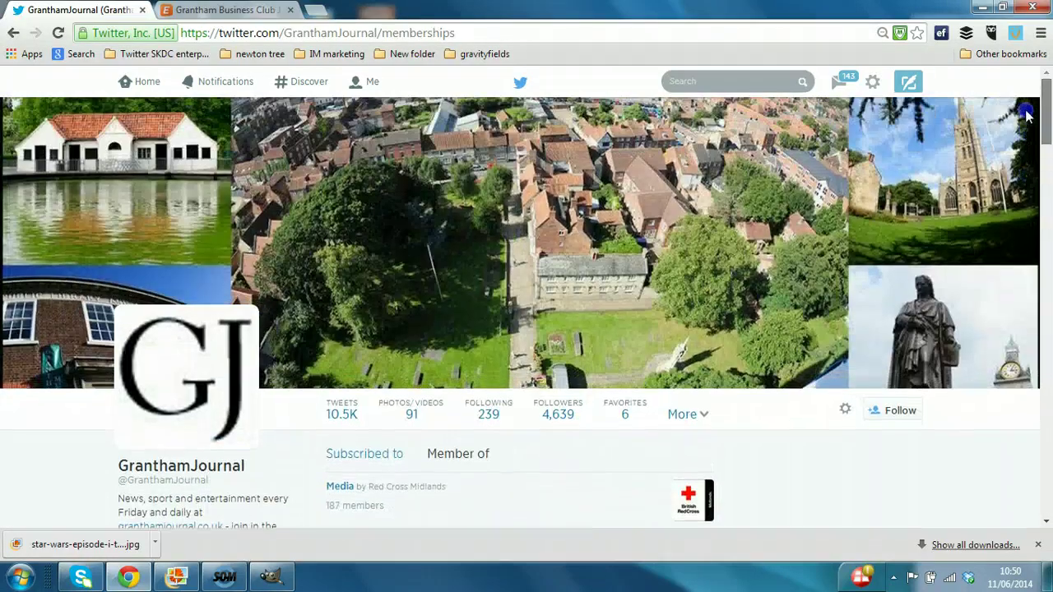